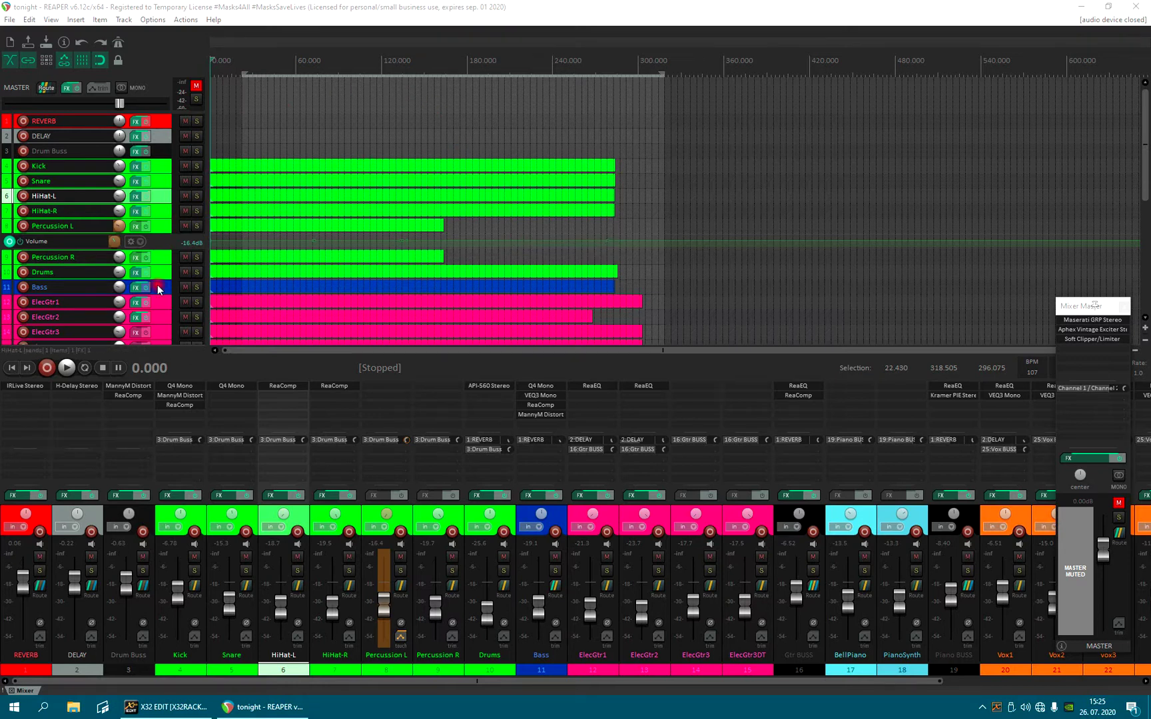
# - Nudge the REVERB channel fader up in the mixer until it reads +0.40 dB
pyautogui.click(219, 425)
pyautogui.moveTo(23, 590); pyautogui.dragTo(23, 585)
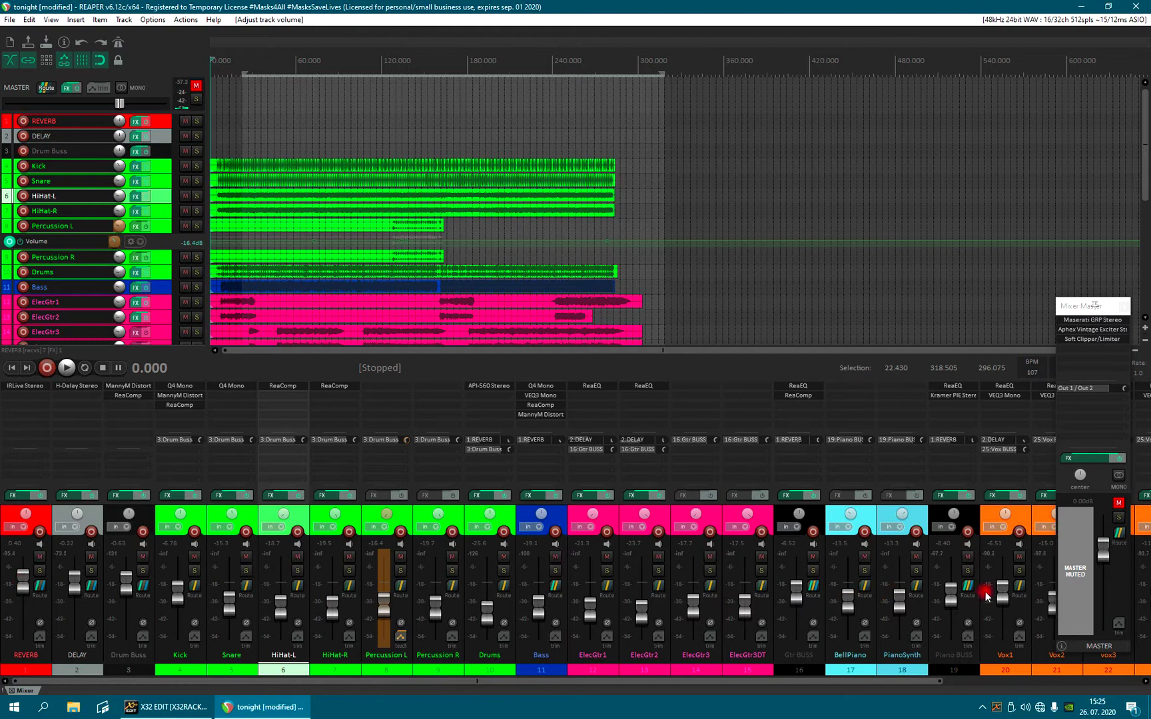
pyautogui.moveTo(998, 591)
# - Open REAPER Preferences from the Options menu and scroll through the category list
pyautogui.click(152, 20)
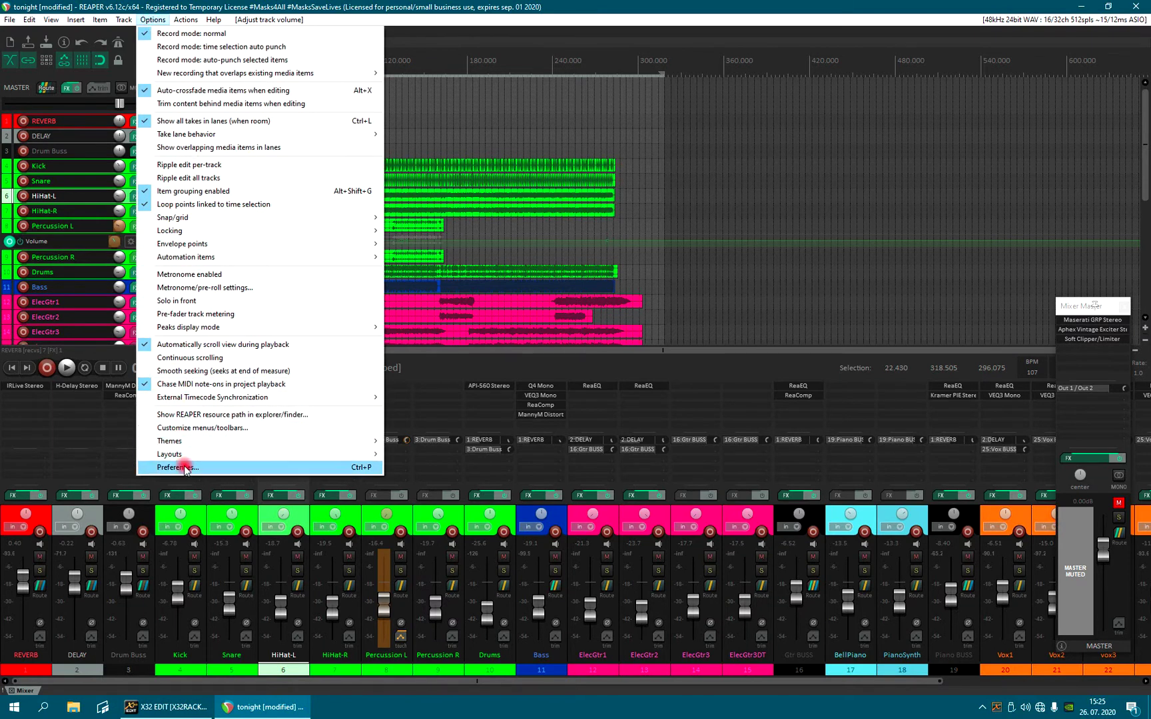
pyautogui.click(192, 468)
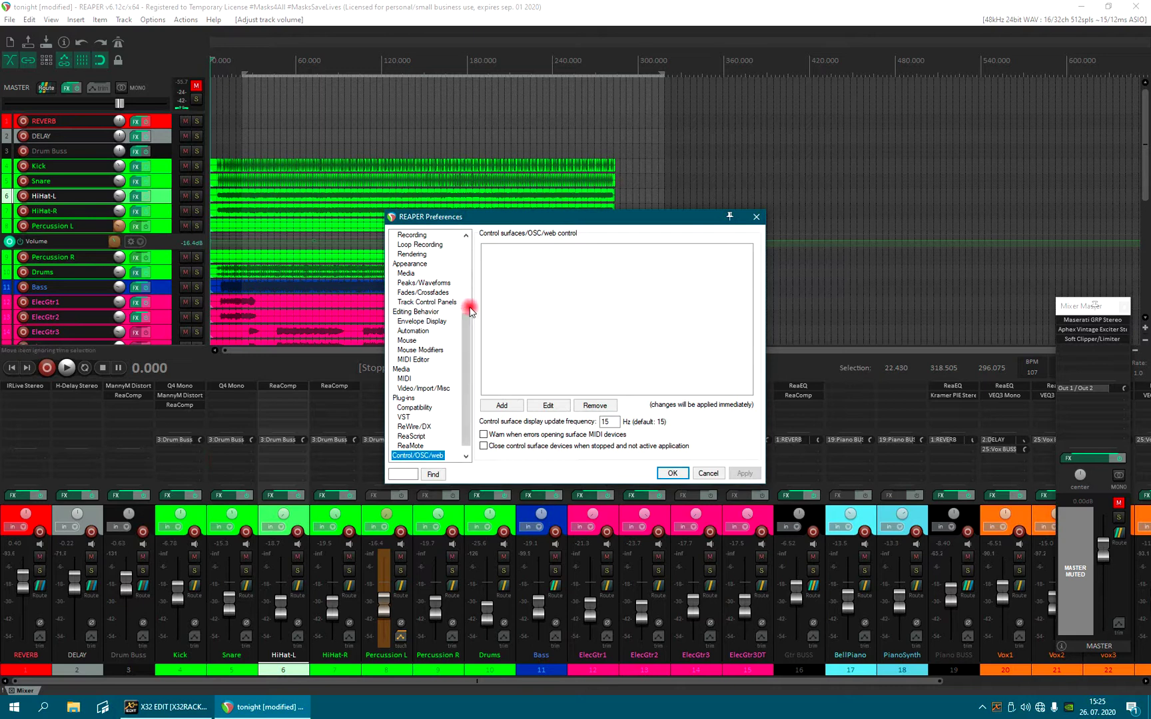
pyautogui.moveTo(464, 321); pyautogui.dragTo(464, 326)
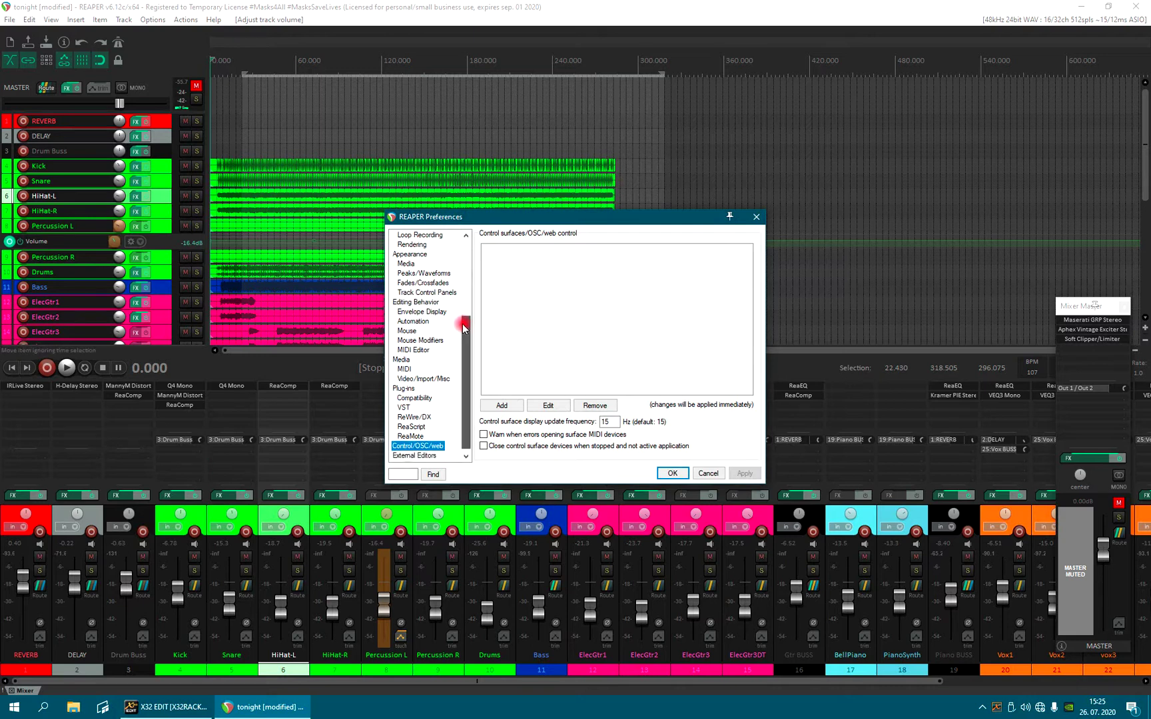
pyautogui.click(413, 447)
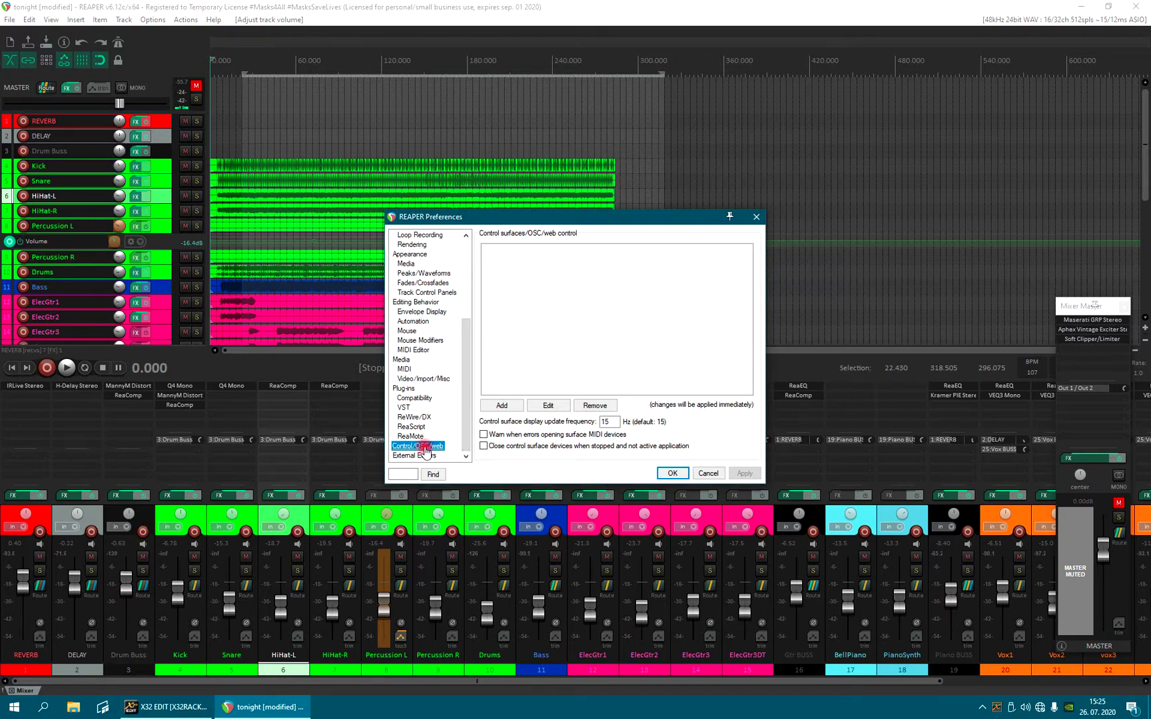
pyautogui.click(428, 448)
pyautogui.click(436, 448)
pyautogui.click(468, 386)
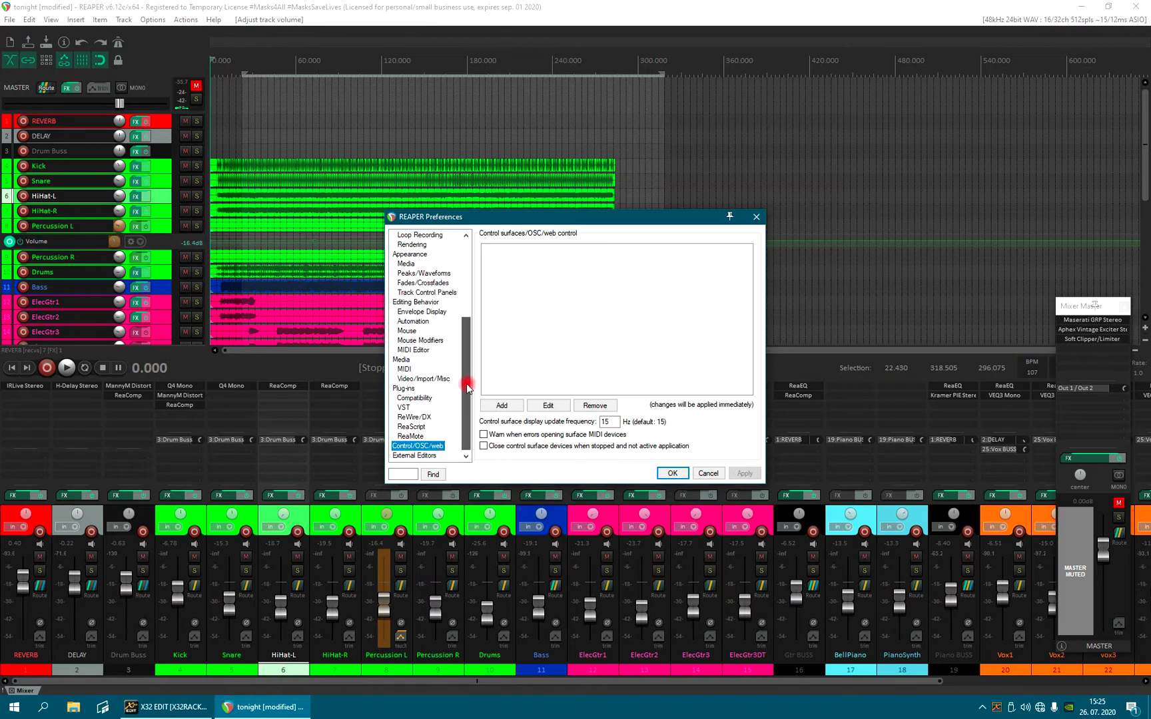
pyautogui.moveTo(467, 386); pyautogui.dragTo(470, 313)
# - Check the MIDI Devices page, then return to the Control/OSC/web settings
pyautogui.click(408, 304)
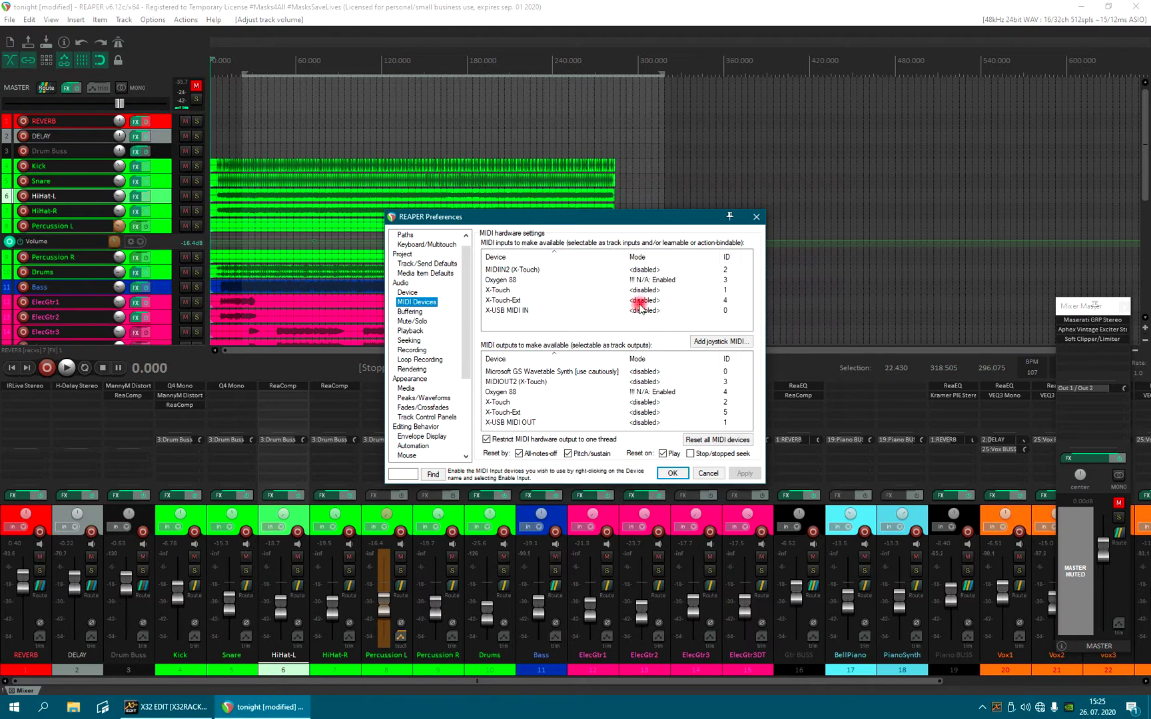
pyautogui.moveTo(466, 301); pyautogui.dragTo(471, 379)
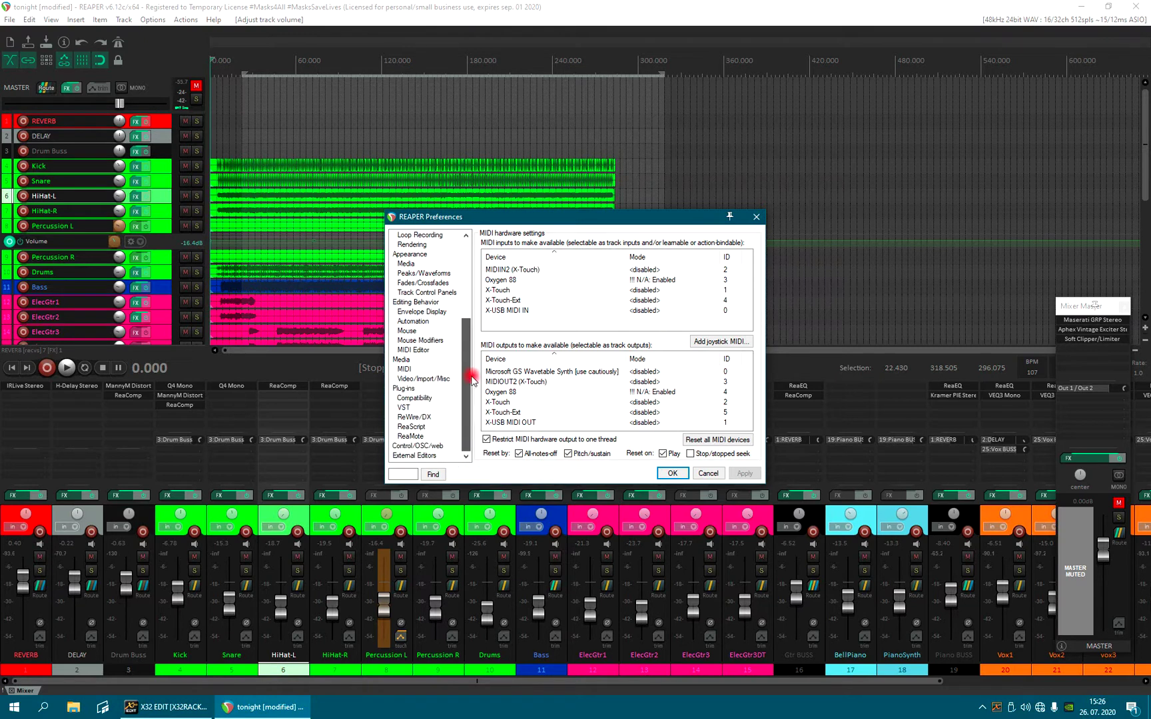
pyautogui.click(413, 446)
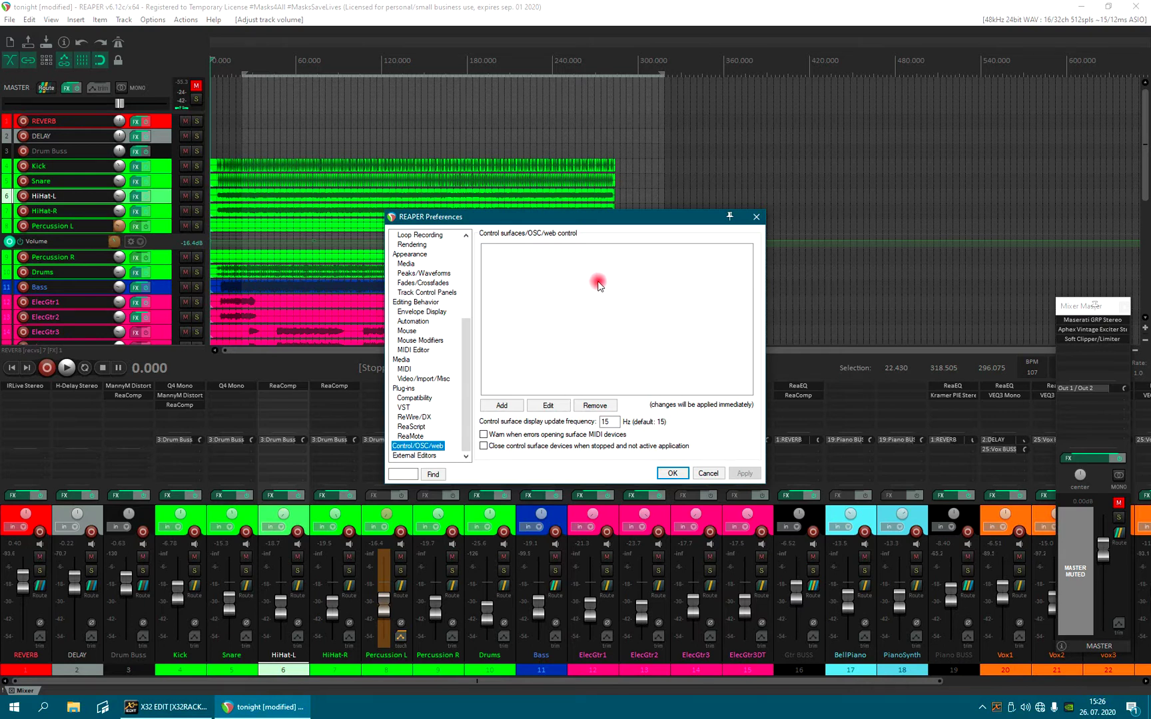
# - Add a new control surface and bring up its surface mode list
pyautogui.click(503, 405)
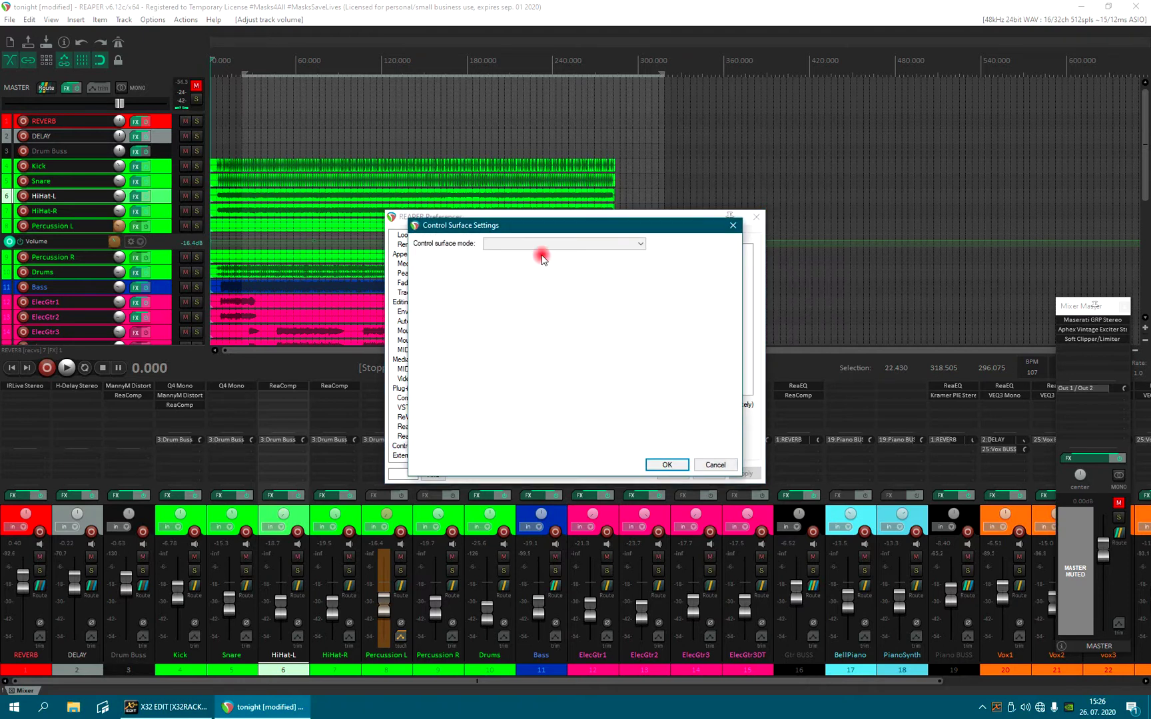
pyautogui.click(546, 246)
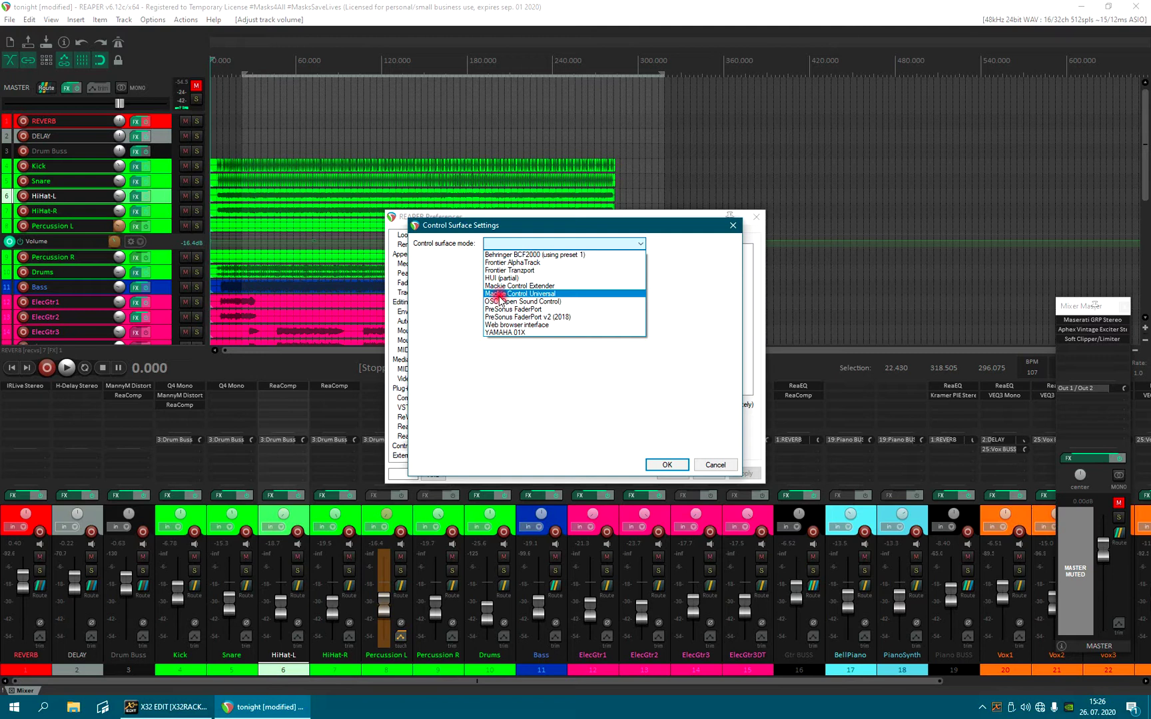
# - Choose Mackie Control Universal mode with X-Touch as both MIDI input and output
pyautogui.click(520, 294)
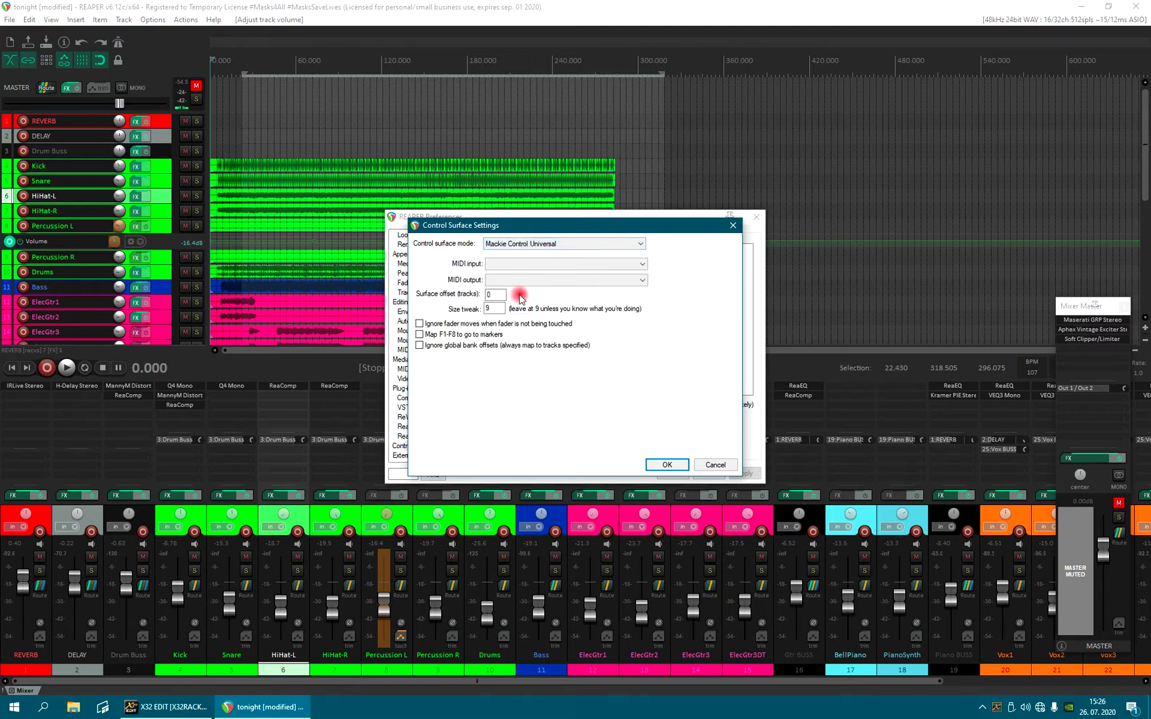
pyautogui.click(493, 268)
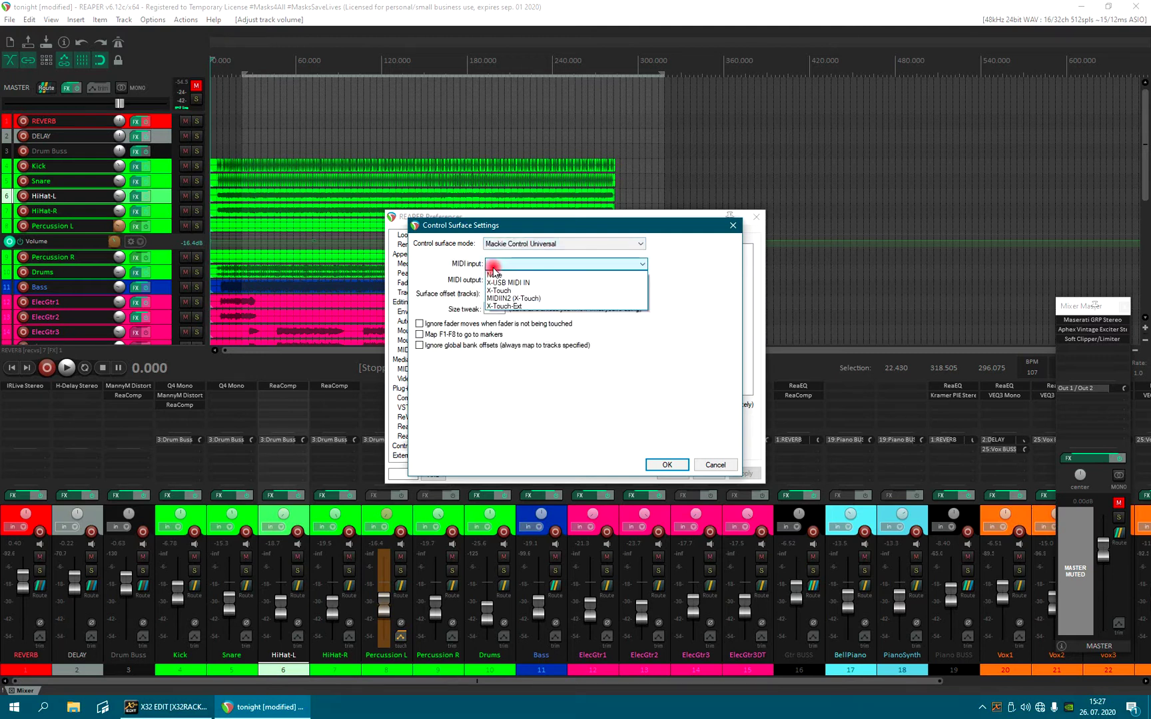
pyautogui.click(511, 295)
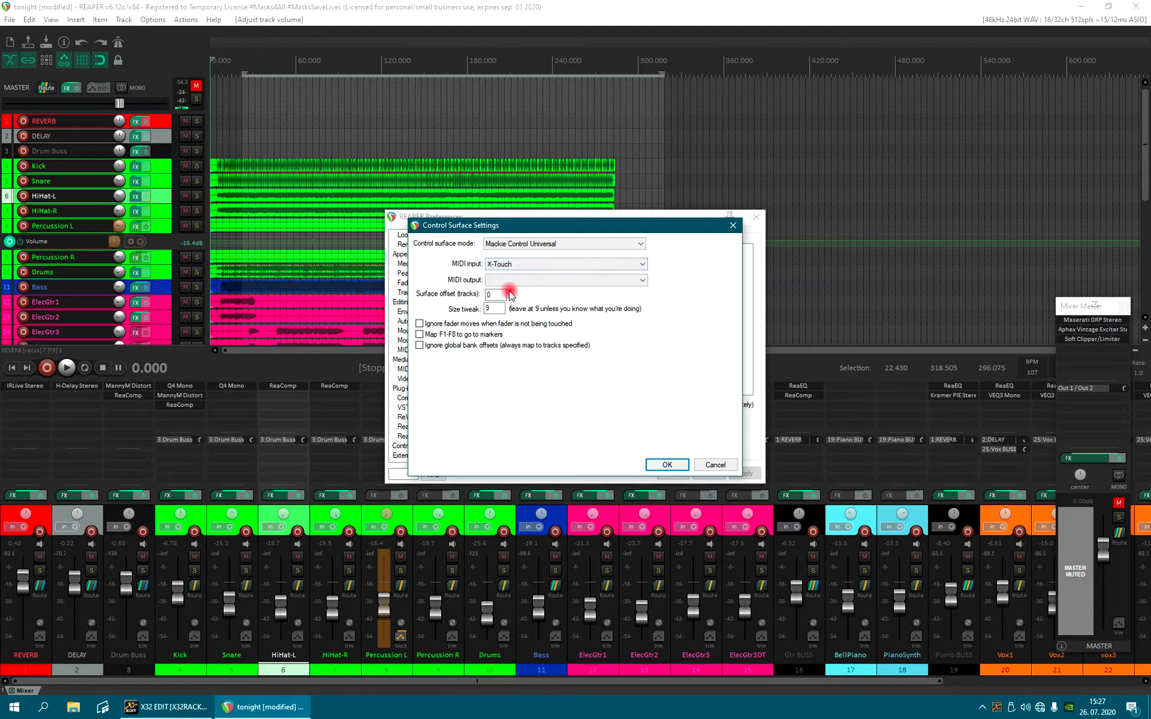
pyautogui.click(504, 279)
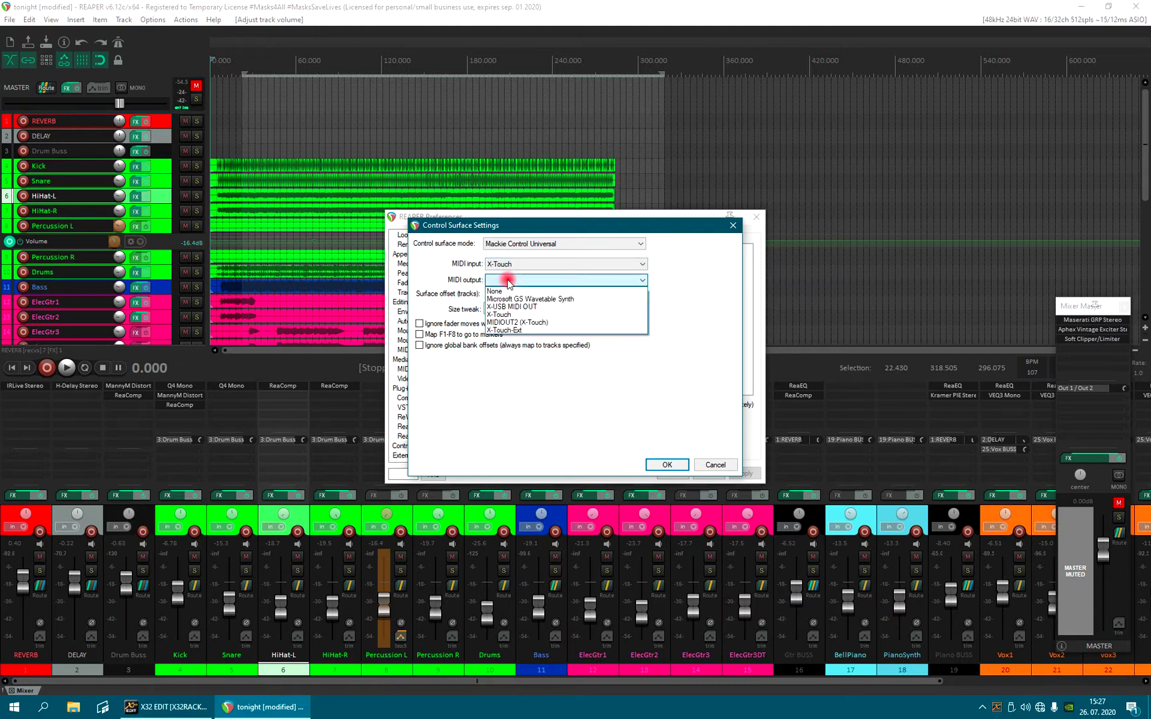
pyautogui.click(521, 316)
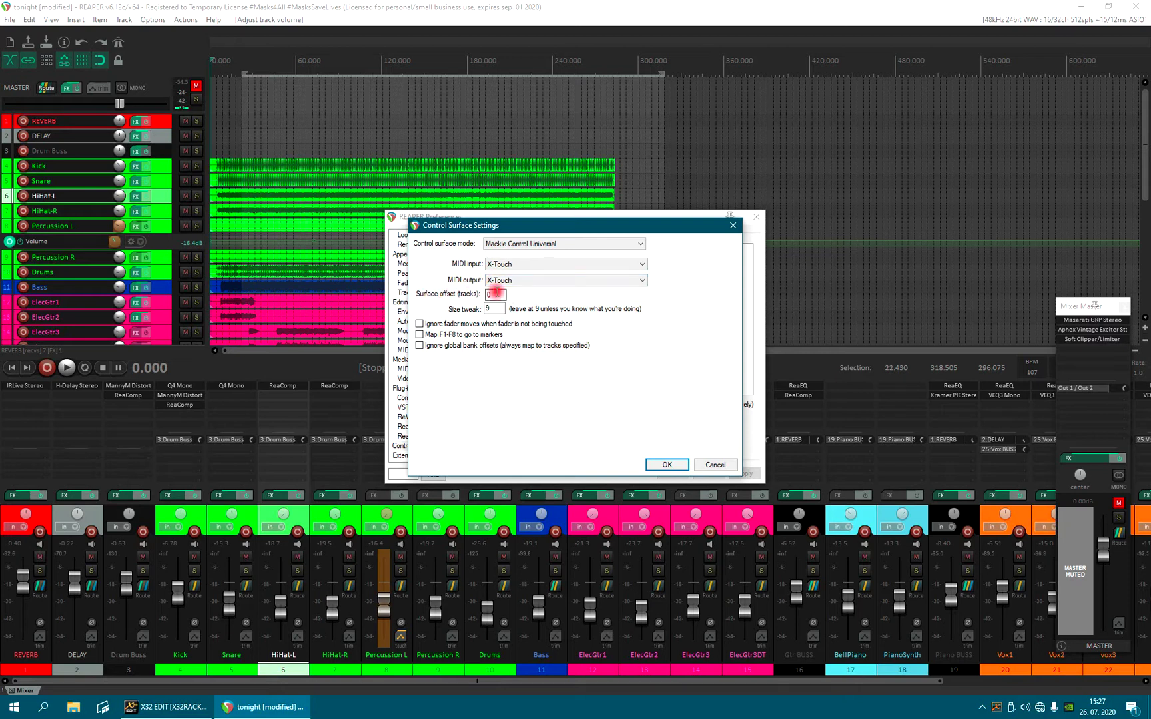
# - Keep surface offset at 0 and enable 'Map F1-F8 to go to markers'
pyautogui.click(495, 294)
pyautogui.click(490, 295)
pyautogui.doubleClick(491, 293)
pyautogui.click(419, 335)
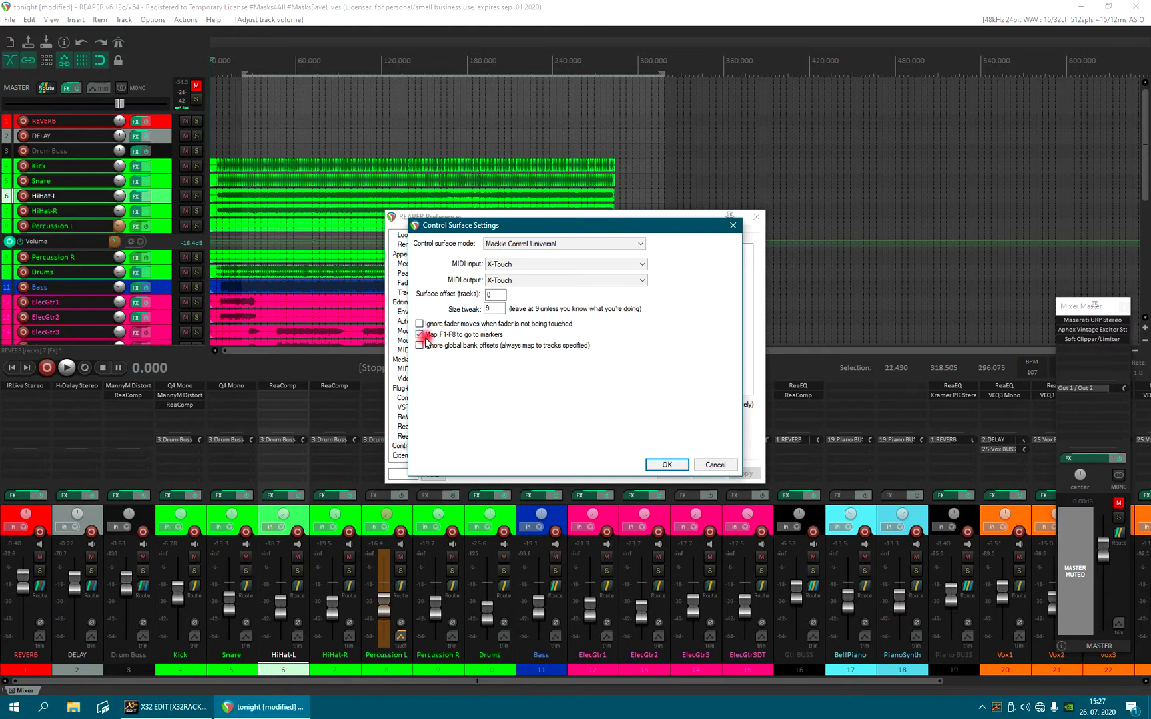
# - Confirm the X-Touch surface so Mackie Control (dev 1,2) appears in the list
pyautogui.click(665, 464)
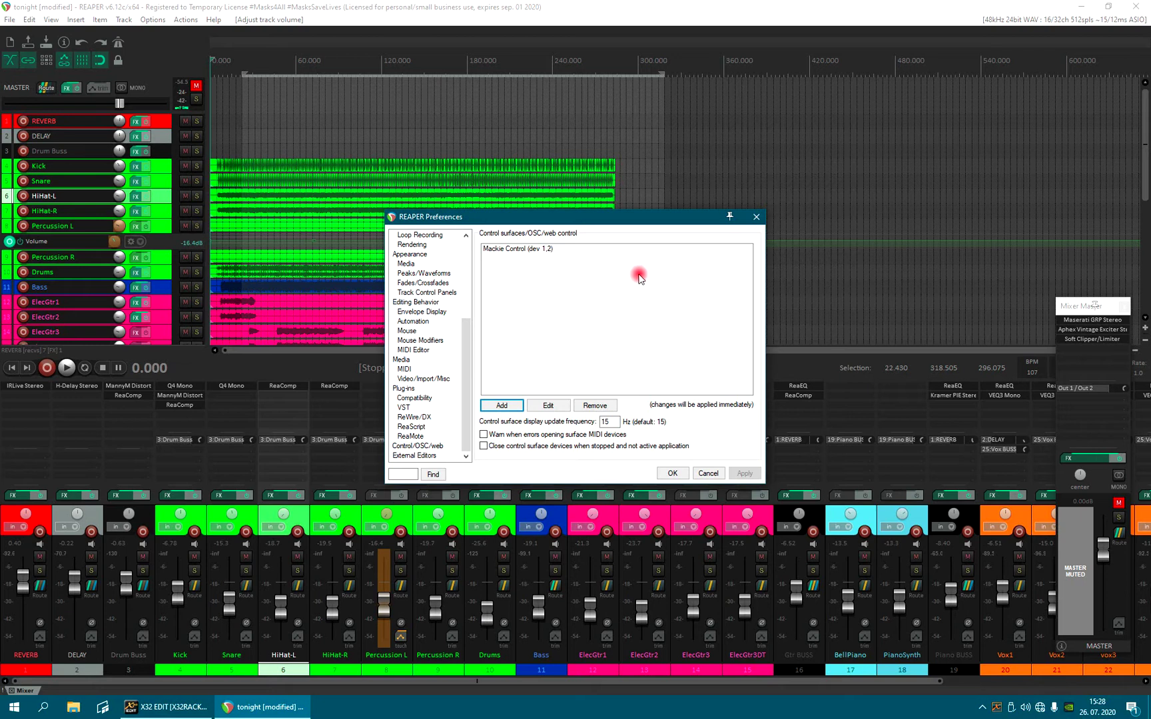
# - Add a second surface as Mackie Control Extender using X-Touch-Ext for MIDI input and output
pyautogui.click(503, 405)
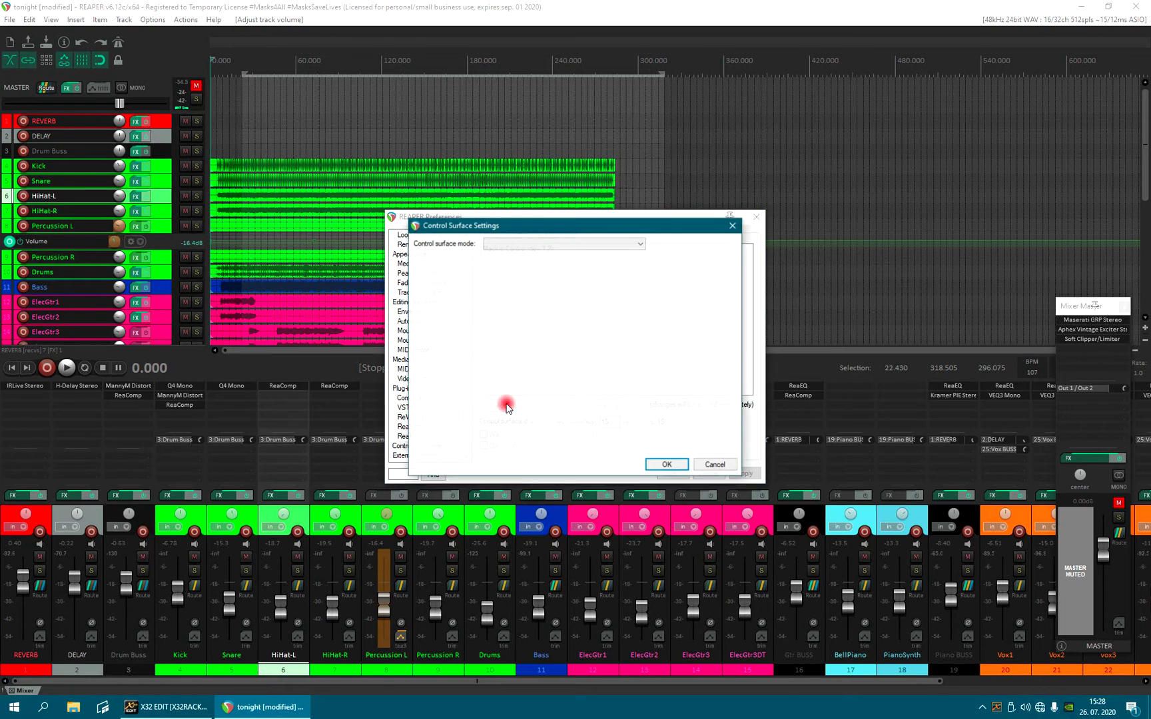
pyautogui.click(514, 244)
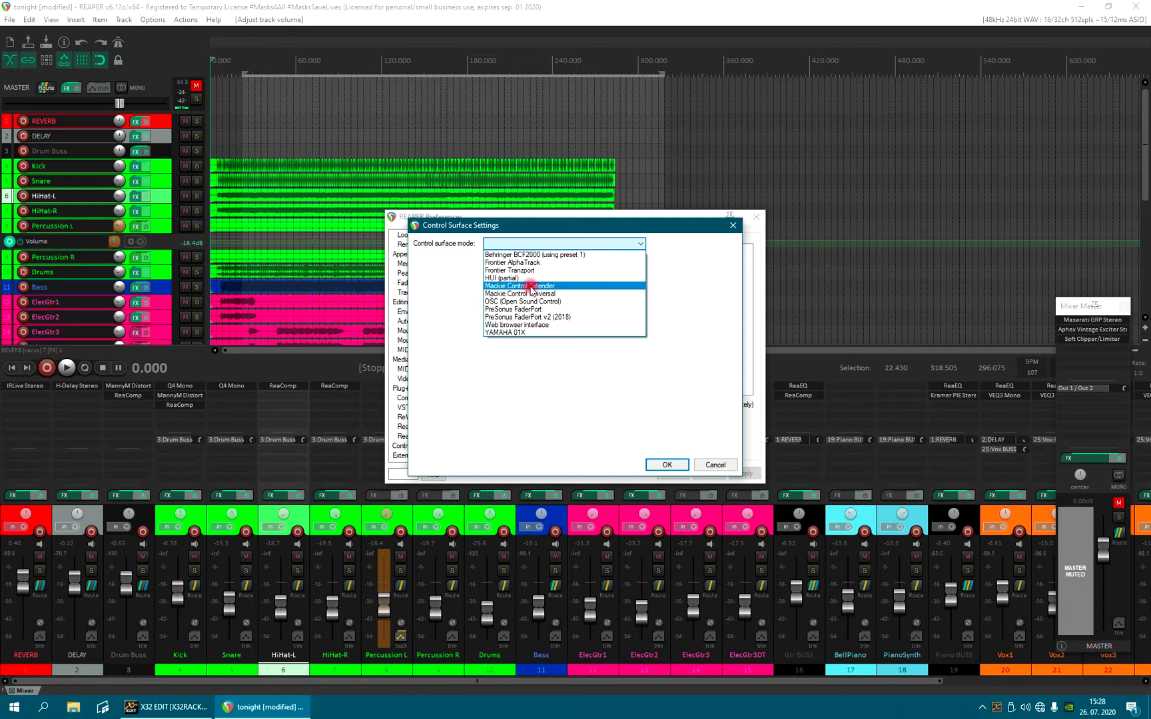
pyautogui.click(531, 286)
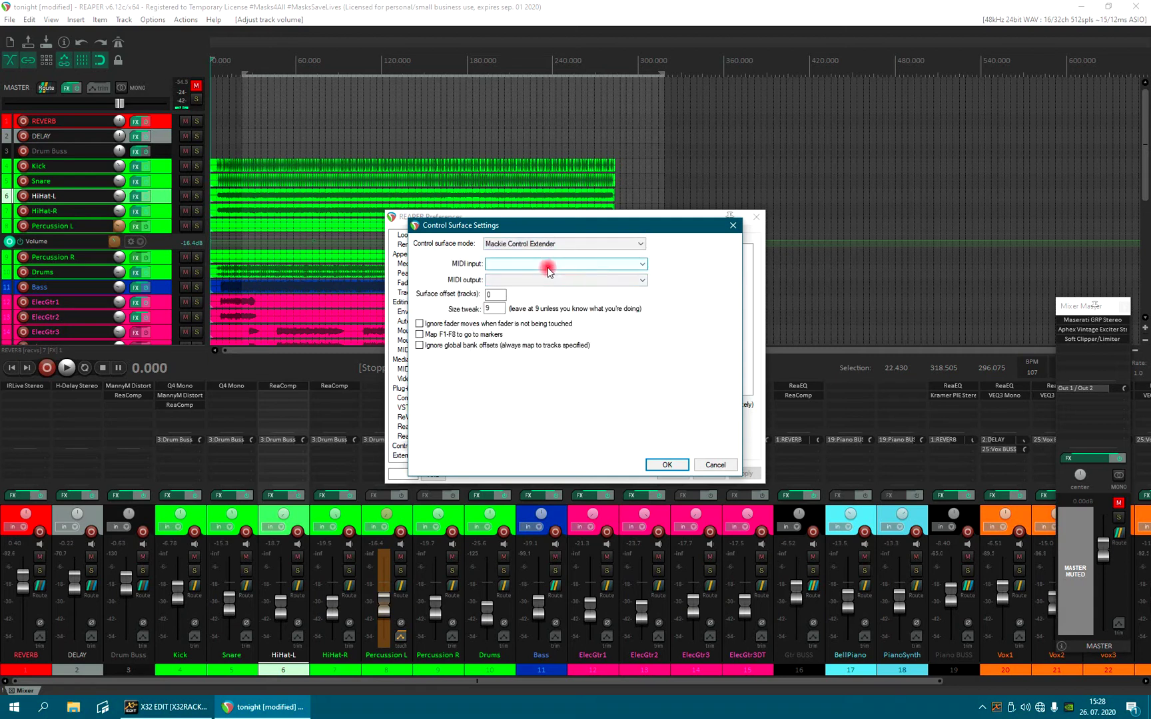
pyautogui.click(547, 268)
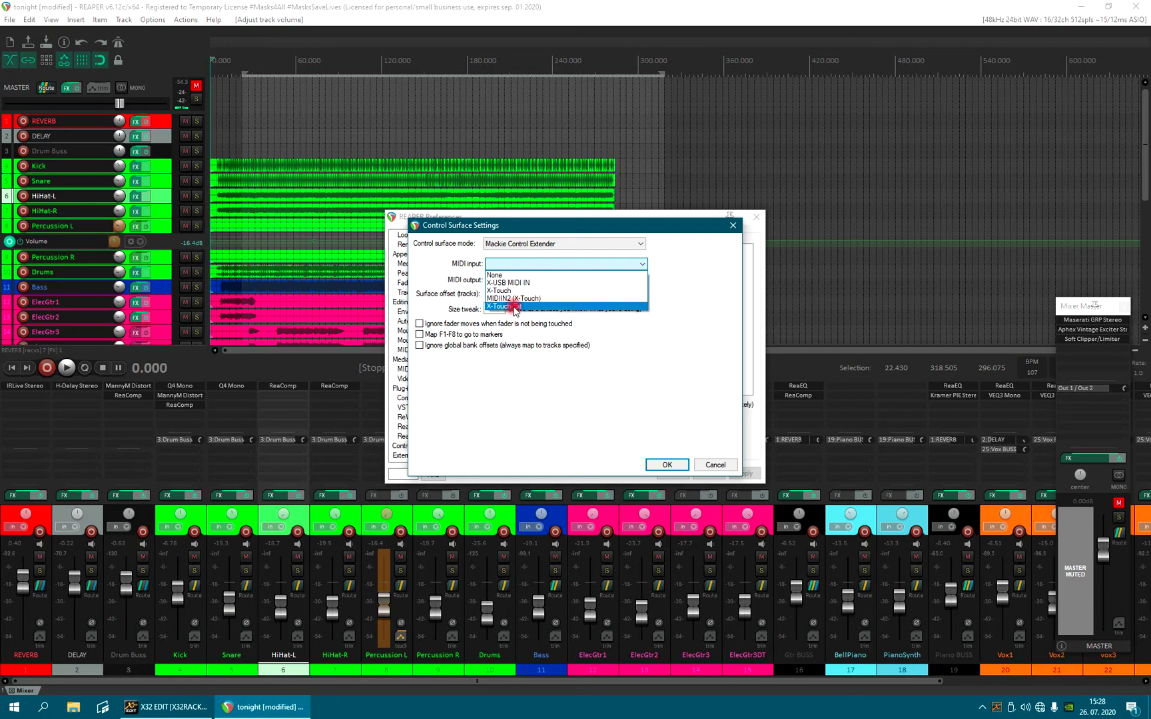
pyautogui.click(514, 307)
pyautogui.click(533, 280)
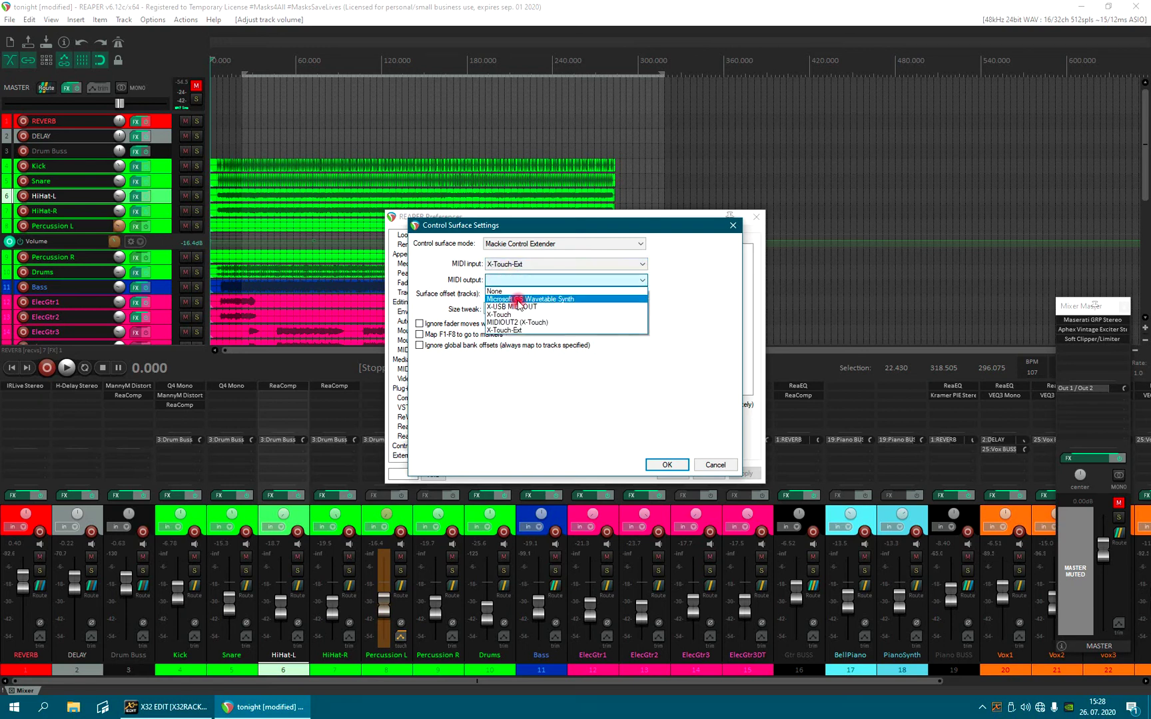
pyautogui.click(519, 331)
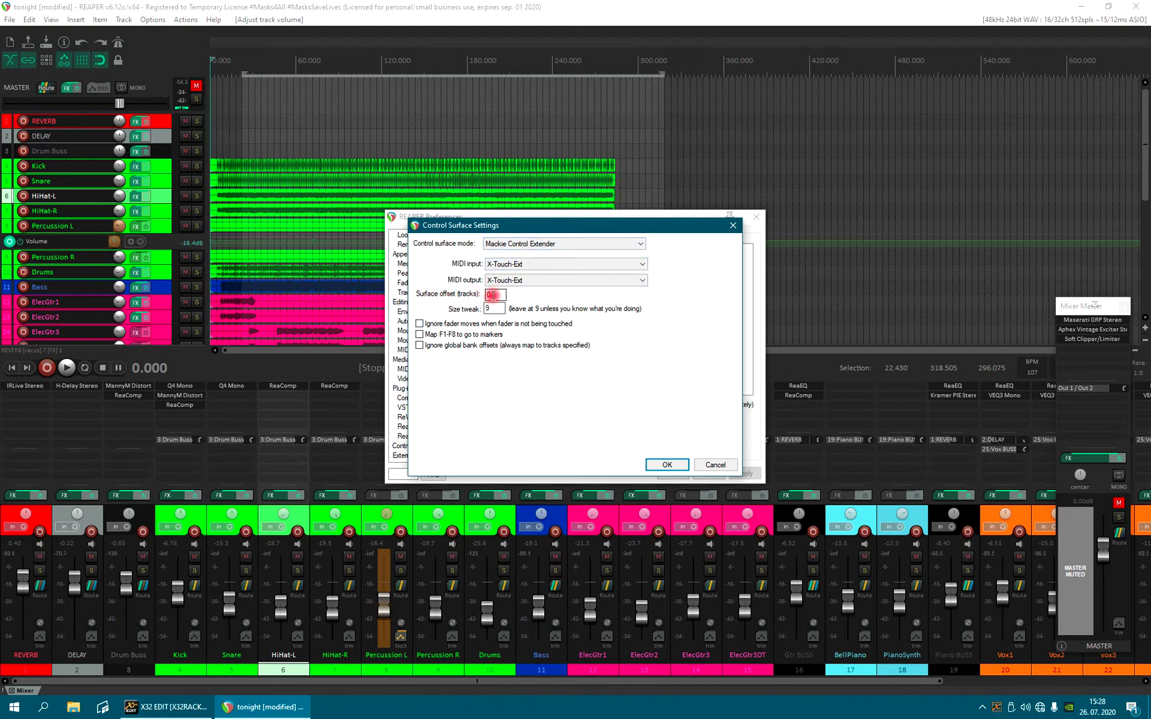
# - Set the extender's surface offset to 8 and save its settings
pyautogui.doubleClick(488, 294)
pyautogui.write('8')
pyautogui.click(659, 466)
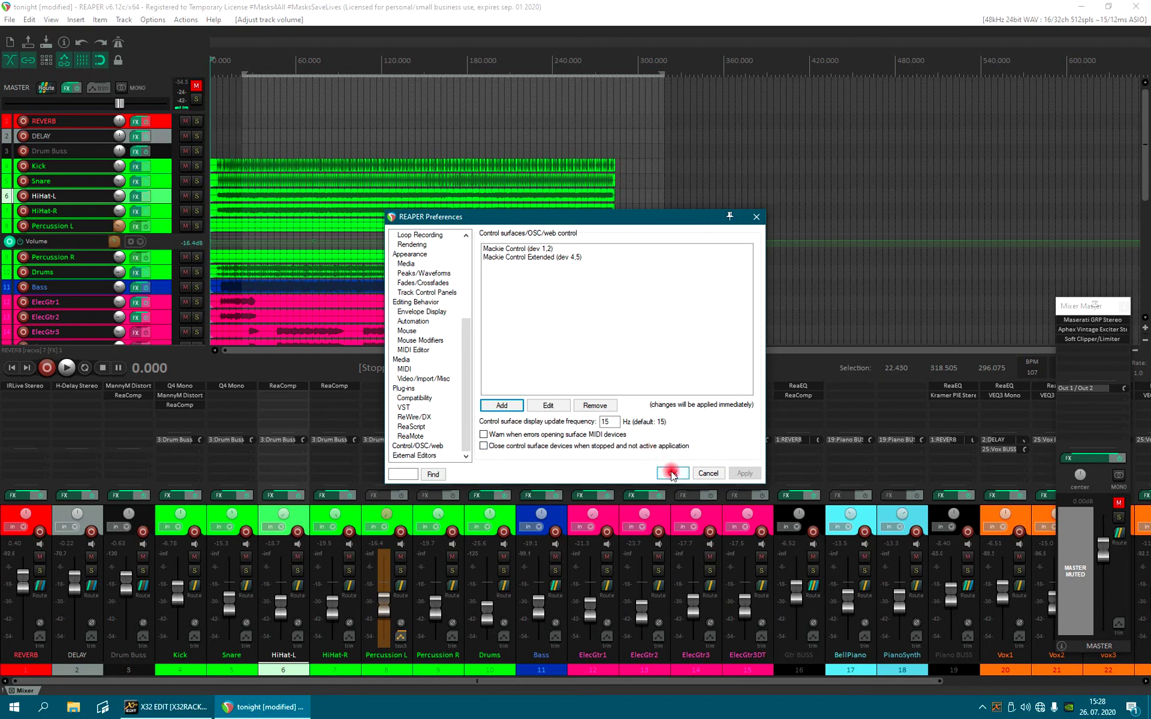
# - Close Preferences, keeping both Mackie control surfaces configured
pyautogui.click(672, 473)
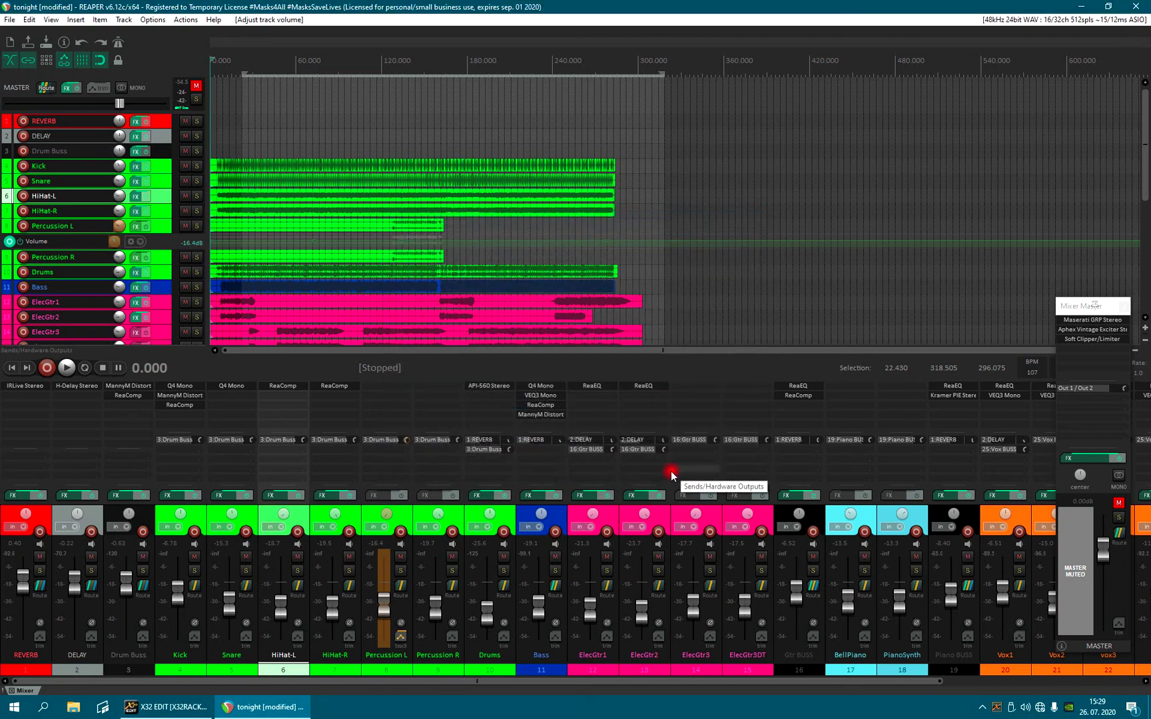